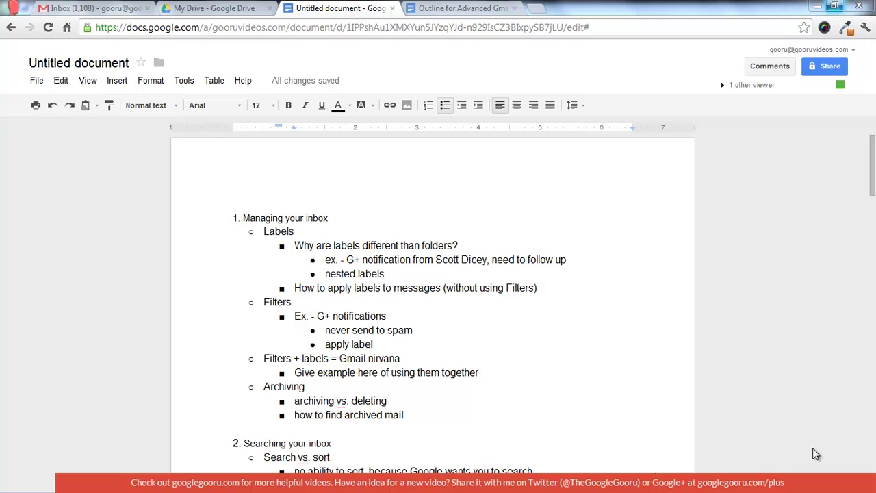
Apply the Heading 1 style to the '1. Managing your inbox' line
triple_click(273, 219)
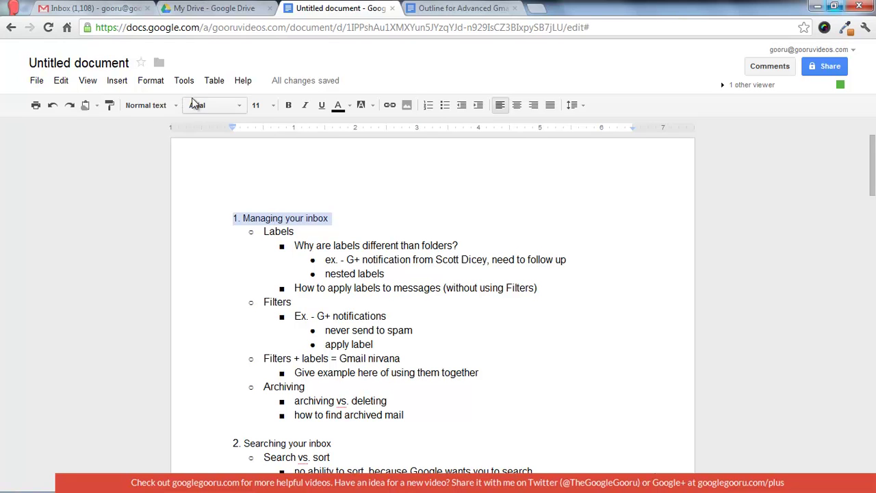
left_click(151, 81)
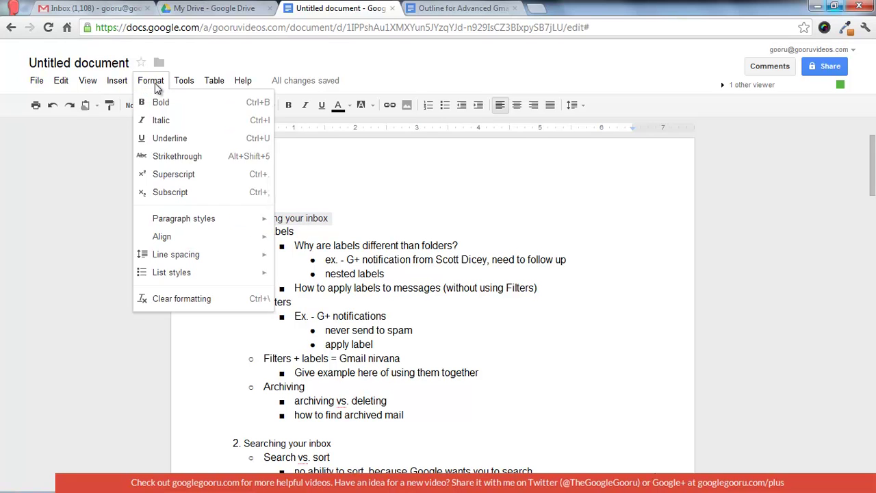
mouse_move(184, 219)
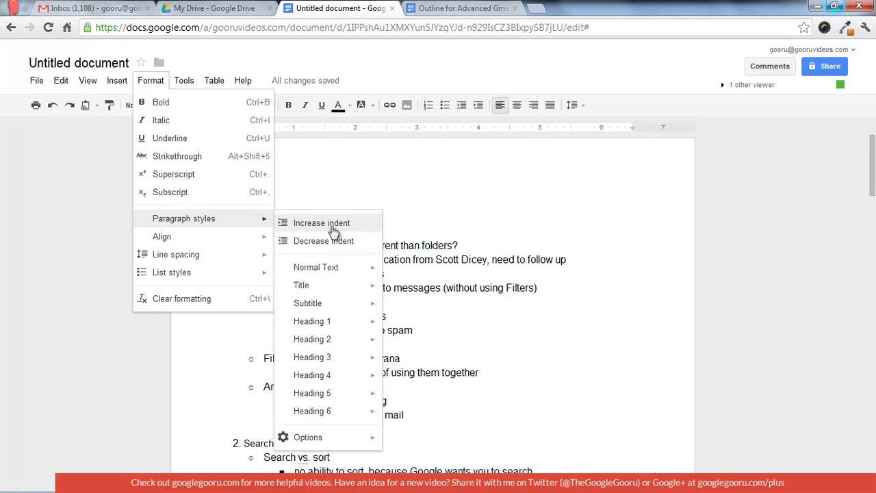
mouse_move(347, 325)
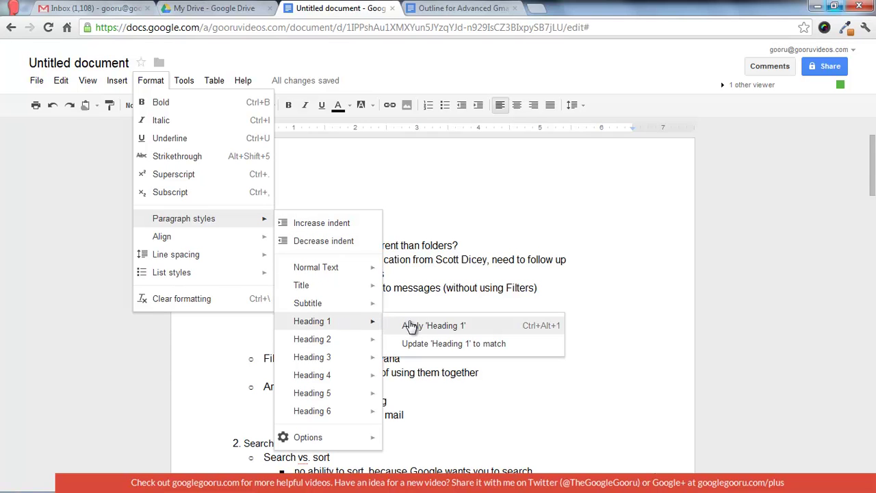
left_click(464, 327)
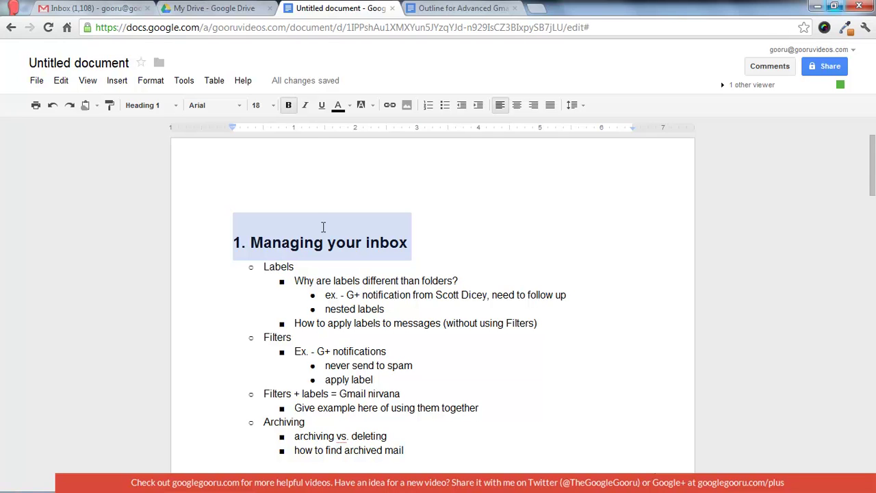
Remove bold from the new heading and set its font size to 14
left_click(288, 108)
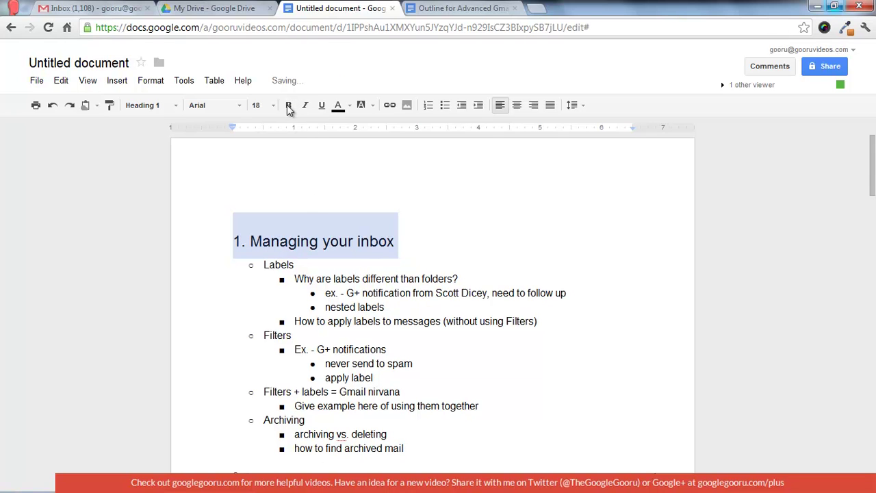
left_click(275, 107)
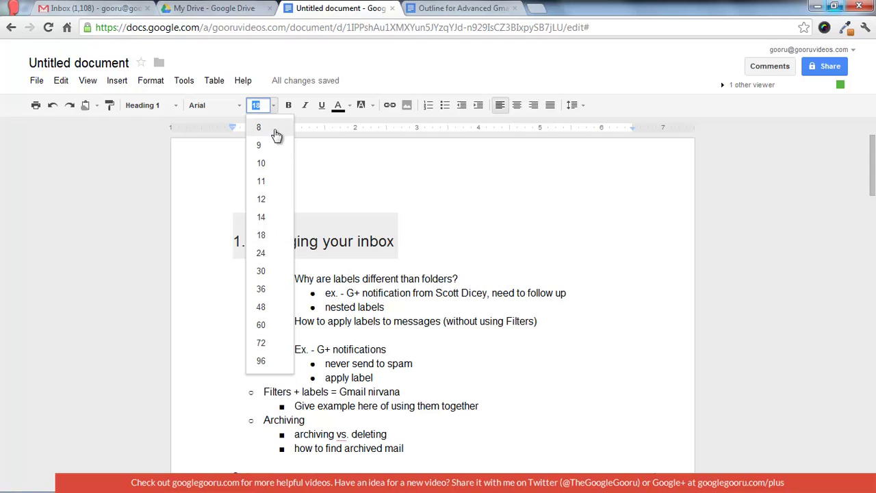
left_click(270, 217)
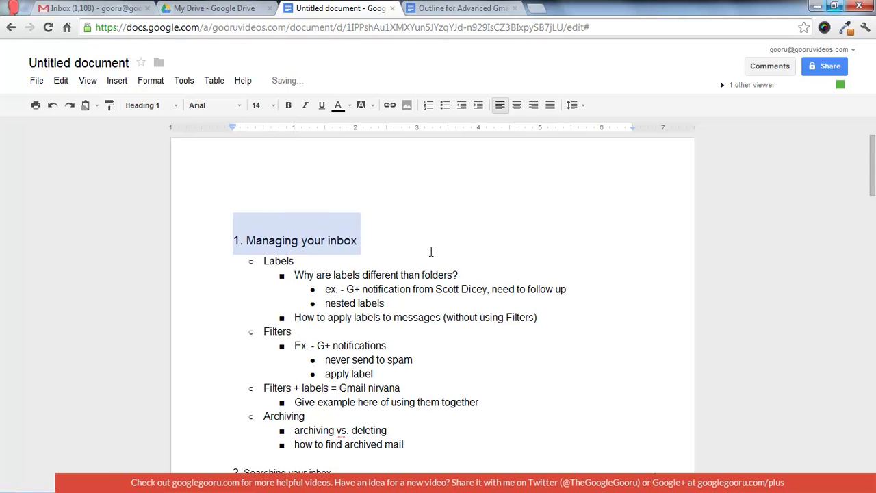
left_click(606, 201)
Apply the Heading 1 style to the '2. Searching your inbox' line
scroll(458, 280, "down", 3)
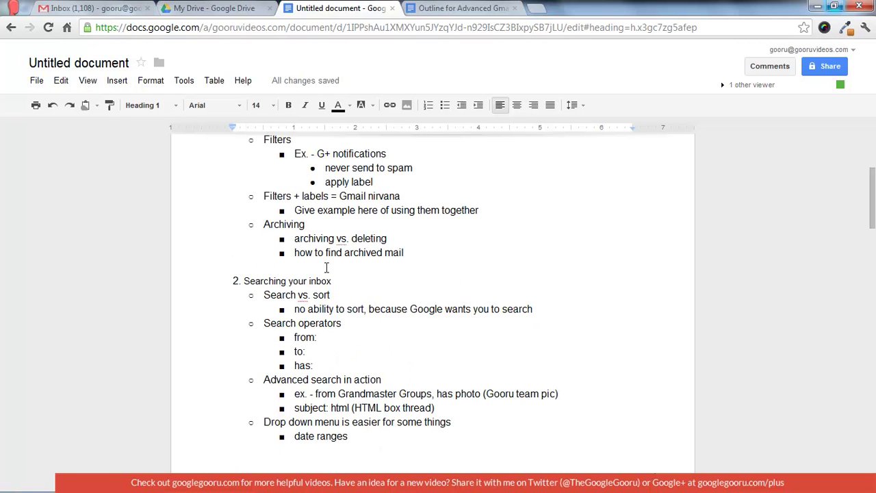
triple_click(307, 281)
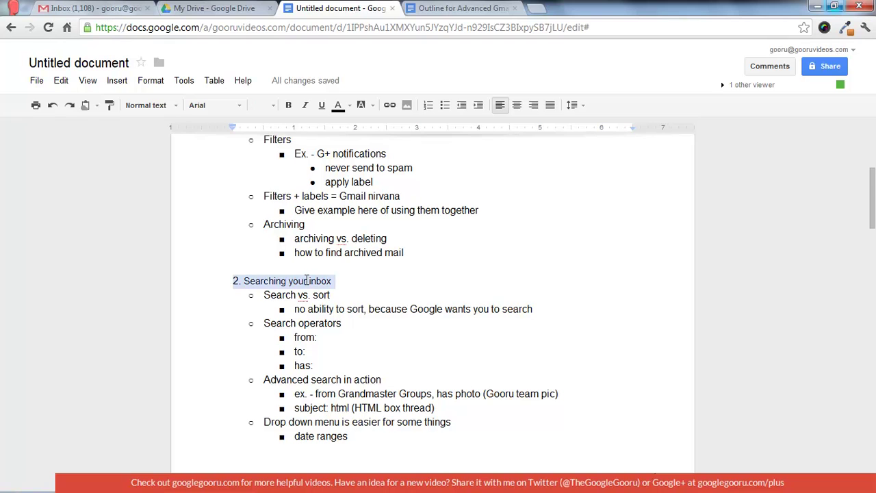
left_click(146, 85)
mouse_move(209, 220)
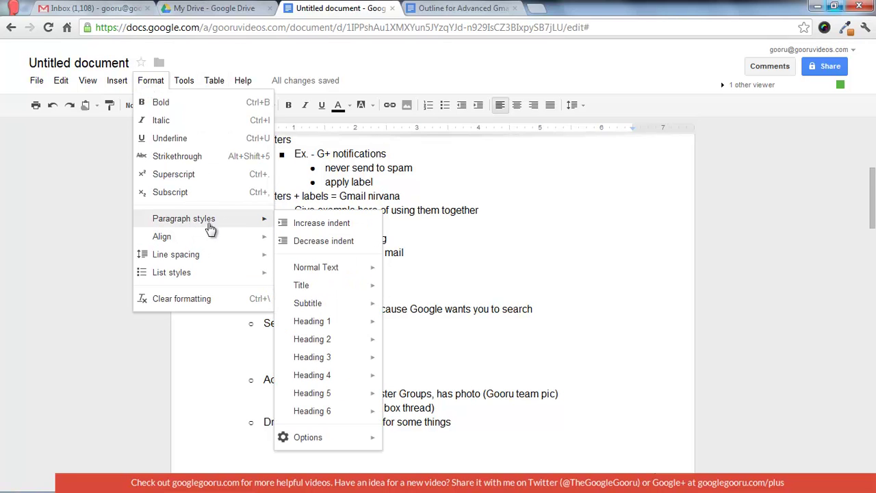
mouse_move(342, 321)
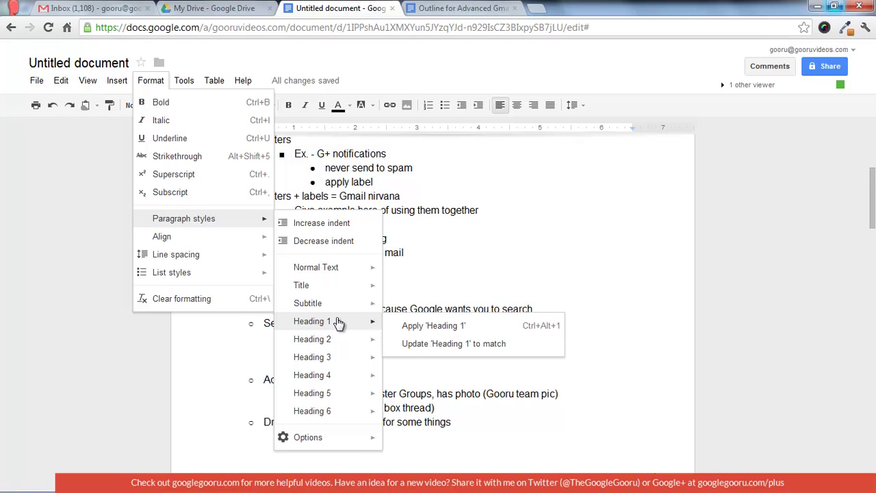
left_click(416, 326)
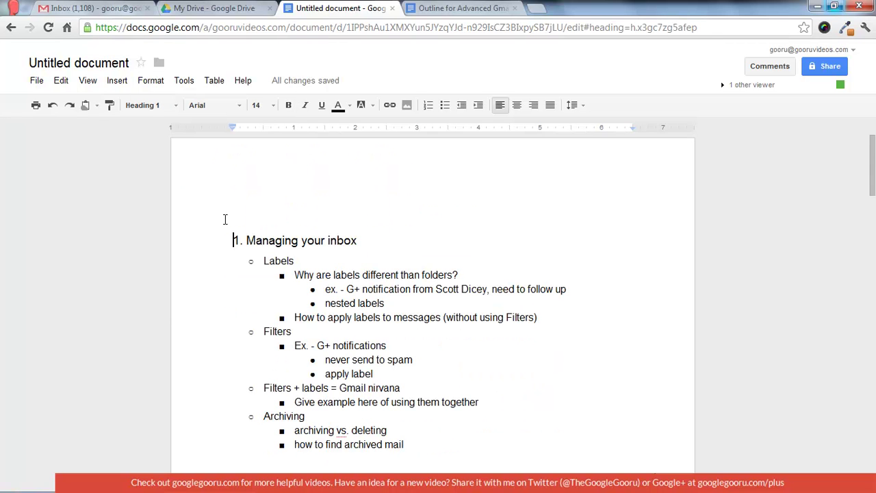
Insert a table of contents on a new blank line above the first heading
key("Return")
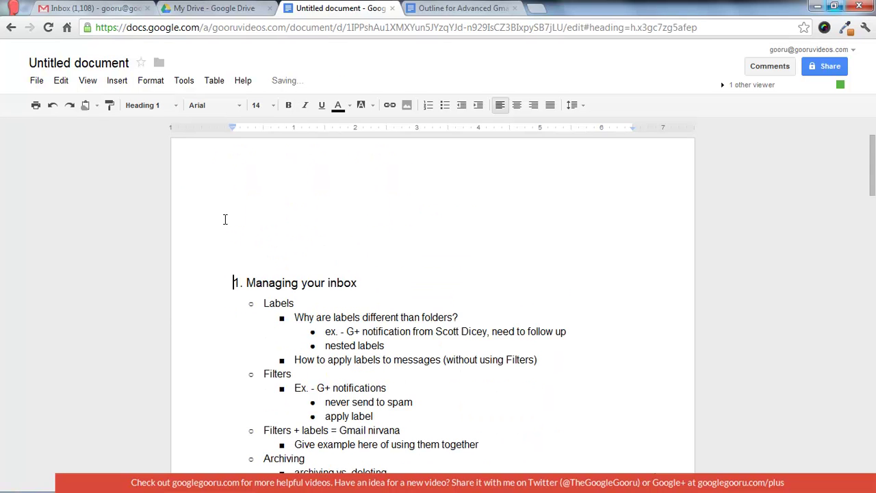
key("Up")
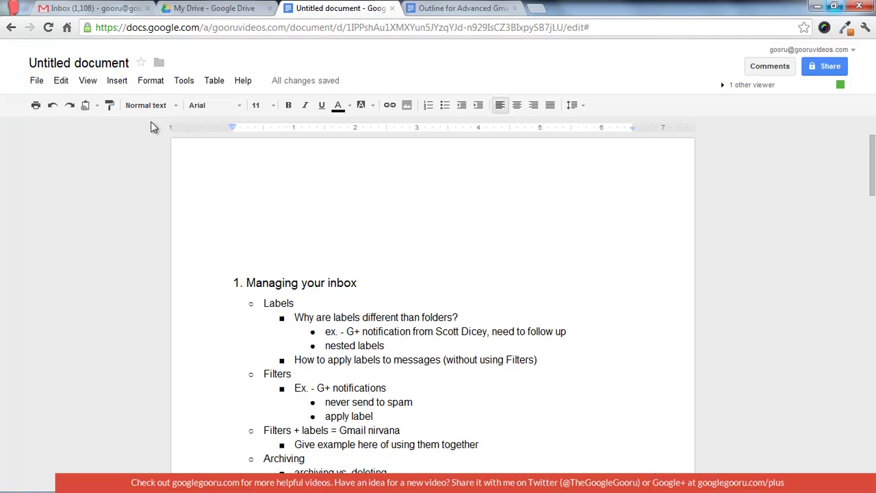
left_click(118, 83)
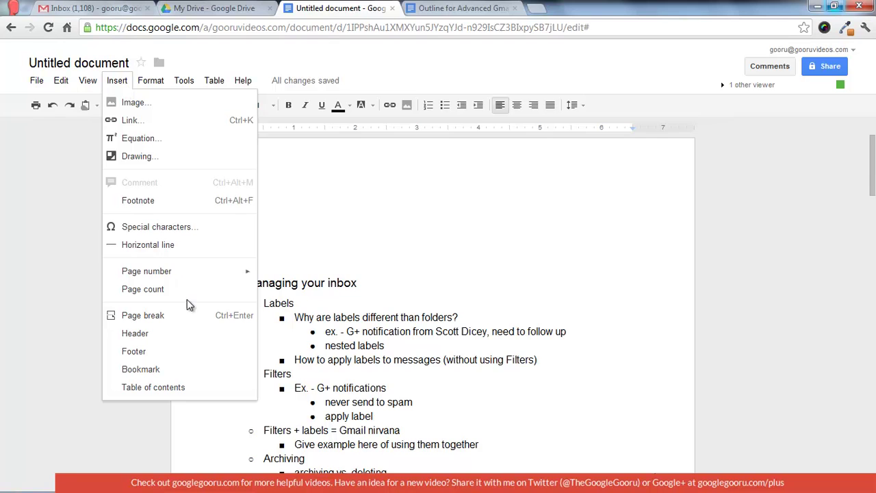
left_click(194, 387)
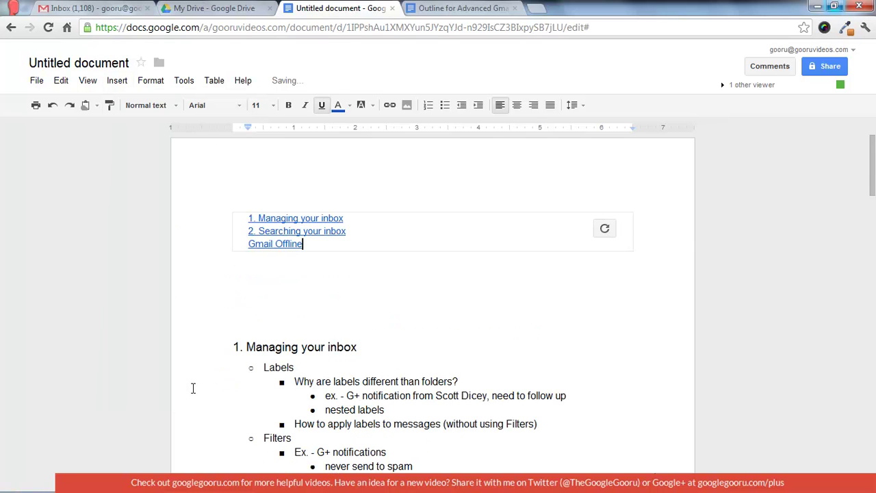
Test the 'Searching your inbox' contents link by jumping to that heading
left_click(324, 303)
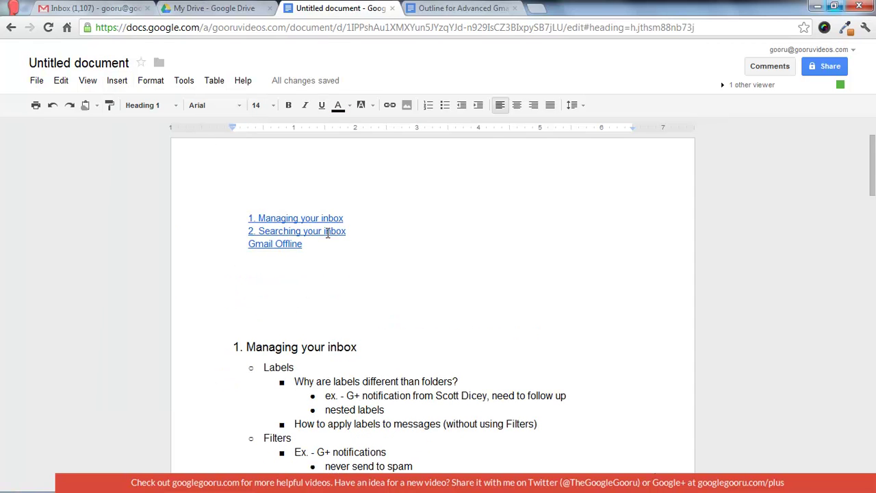
left_click(320, 232)
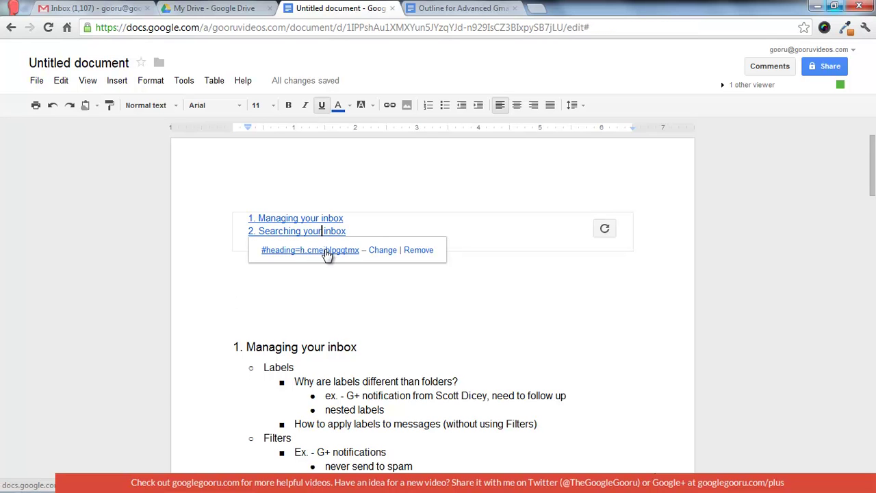
left_click(327, 250)
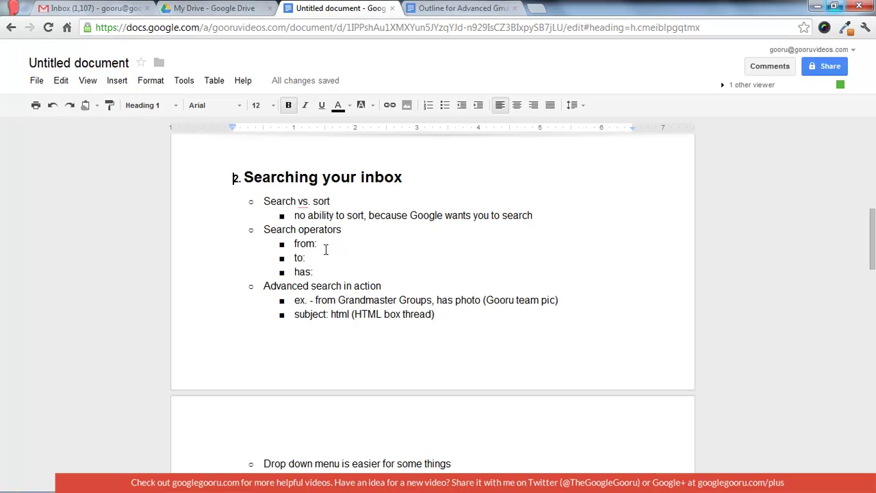
left_click(430, 186)
left_click_drag(873, 233, 872, 181)
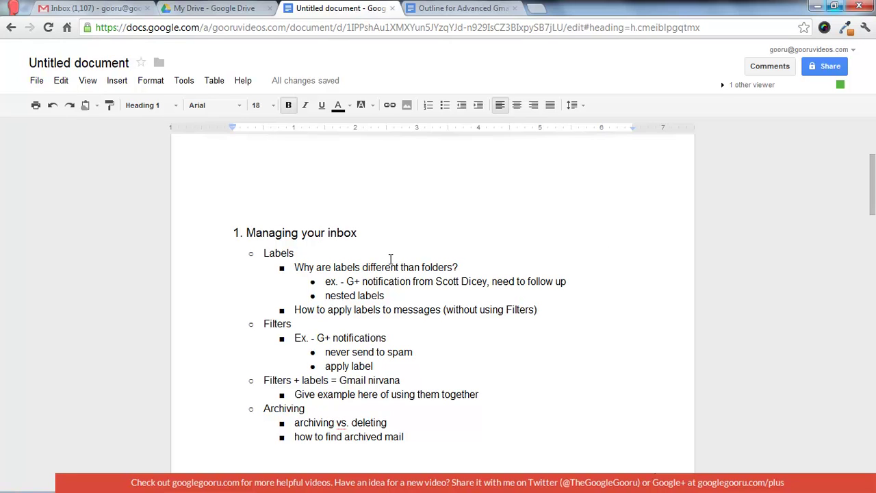
Apply the Heading 2 style to the 'Labels' subsection title
double_click(281, 253)
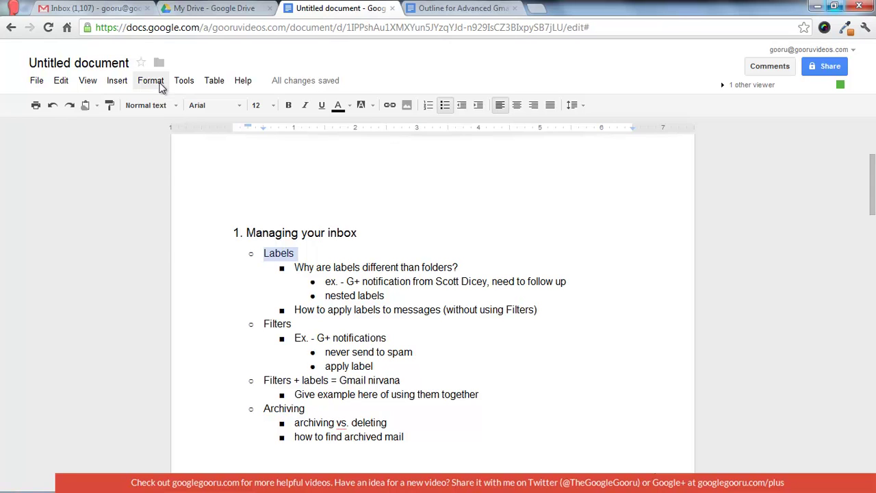
left_click(151, 80)
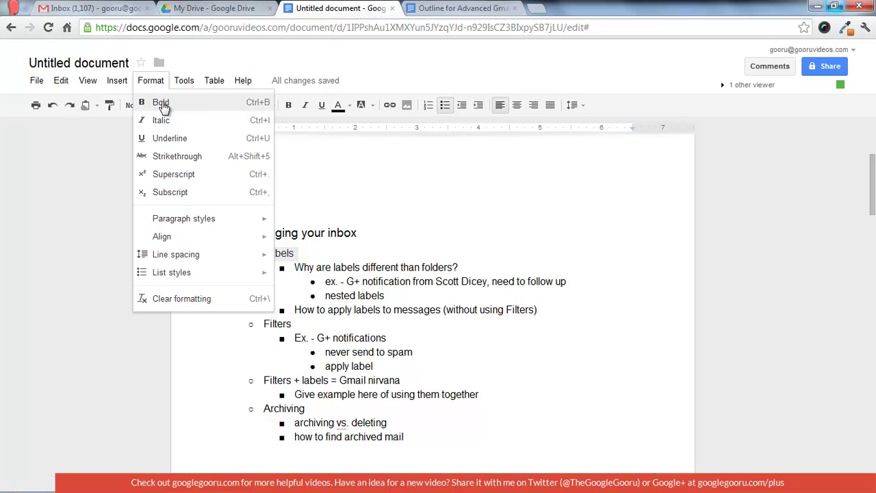
mouse_move(220, 218)
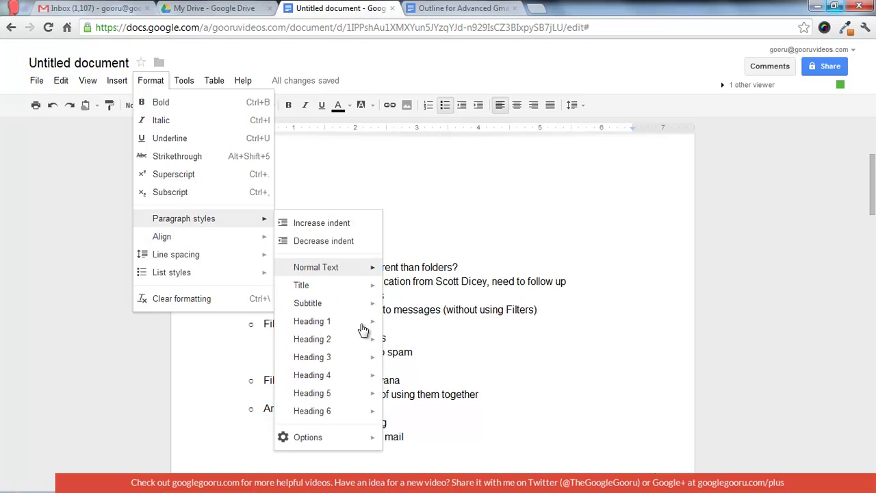
mouse_move(363, 340)
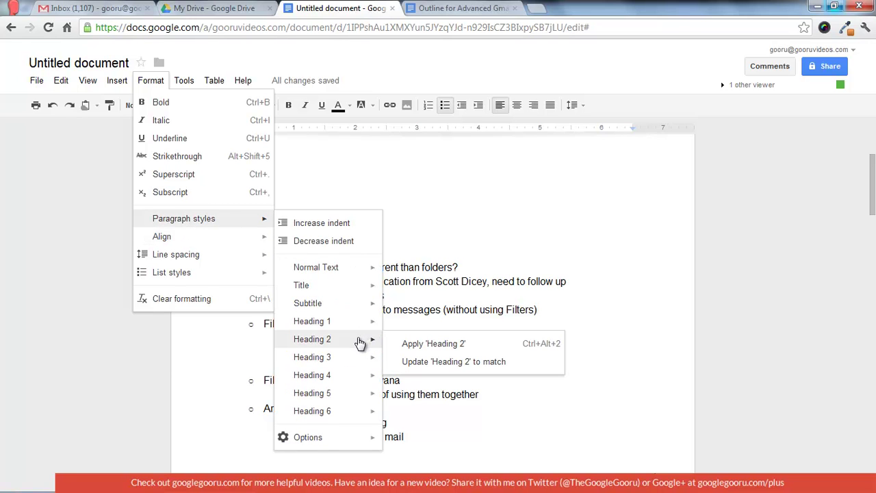
left_click(419, 344)
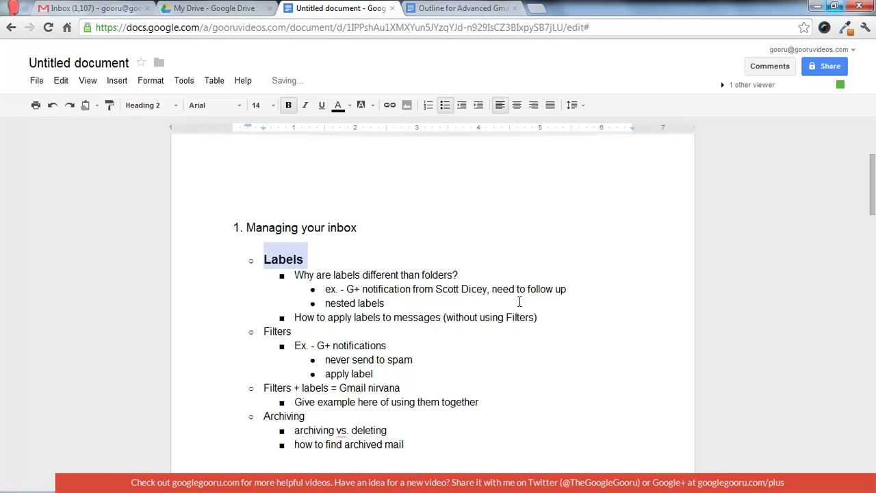
Update the table of contents so 'Labels' appears under 'Managing your inbox'
left_click_drag(873, 202, 873, 179)
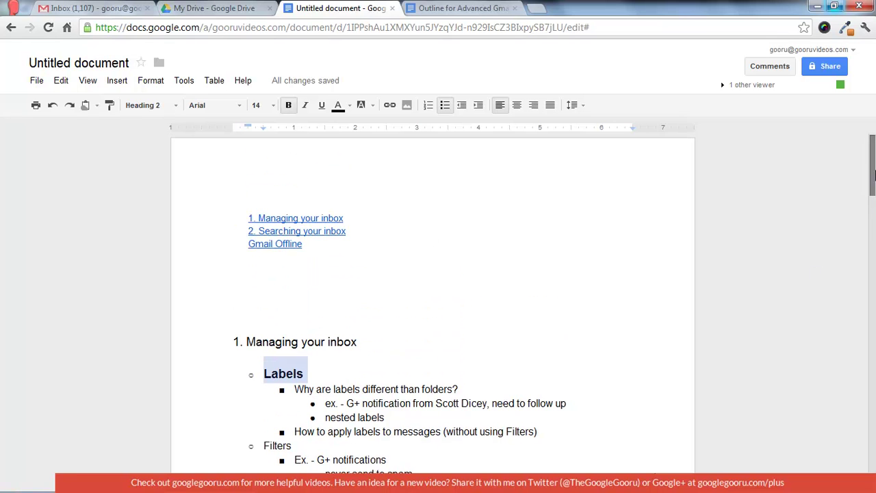
left_click(450, 232)
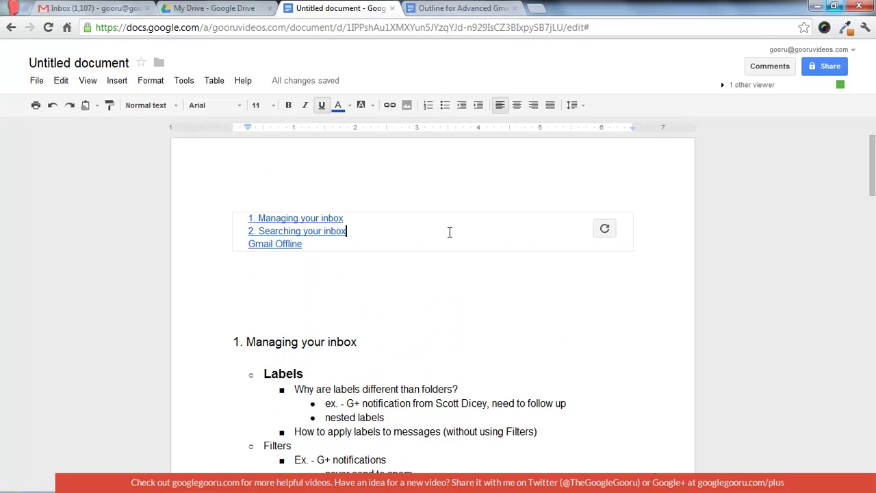
left_click(604, 230)
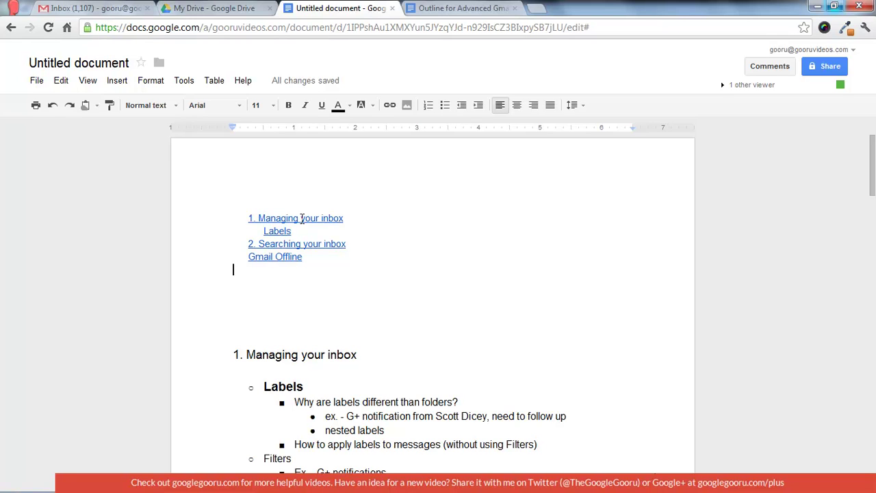
scroll(323, 226, "down", 2)
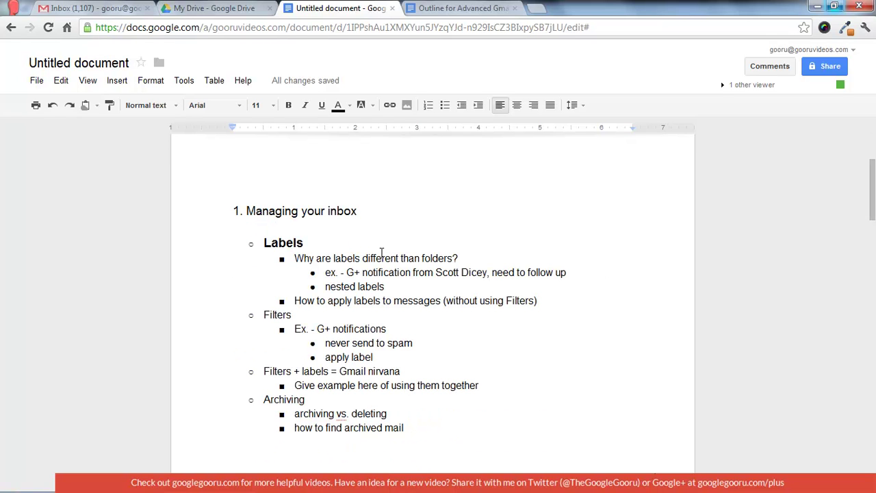
Apply Heading 3 to the line 'Why are labels different than folders?'
triple_click(357, 258)
scroll(208, 146, "up", 1)
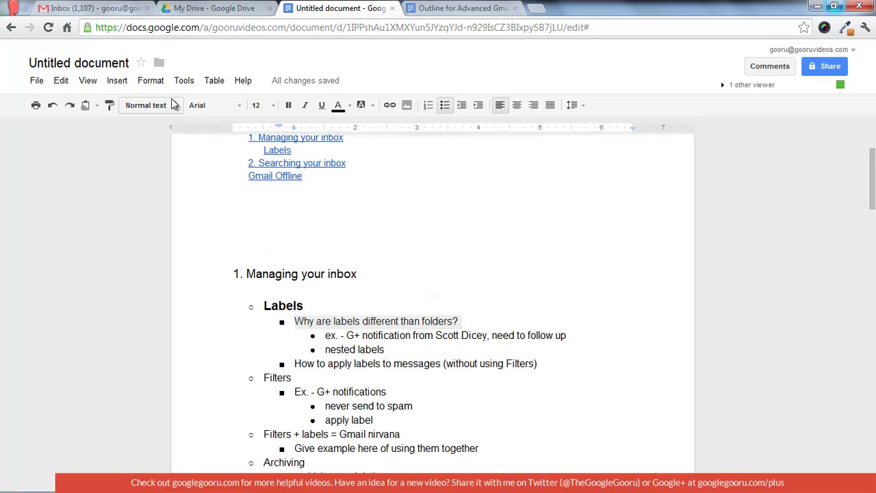
left_click(172, 110)
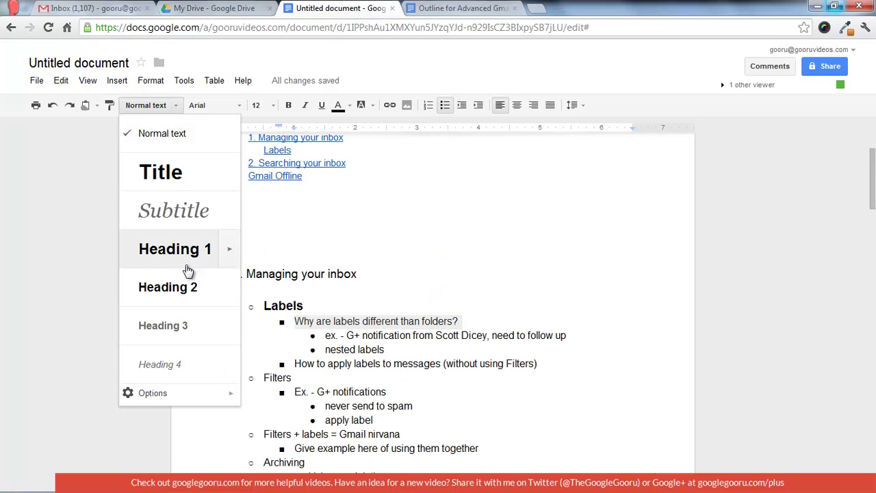
left_click(187, 315)
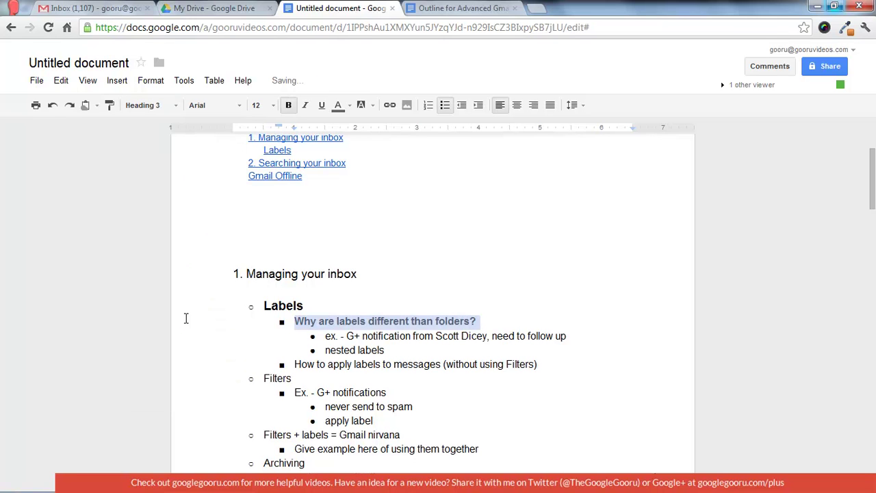
left_click(712, 198)
Refresh the table of contents to include the new level-3 heading
scroll(749, 190, "up", 1)
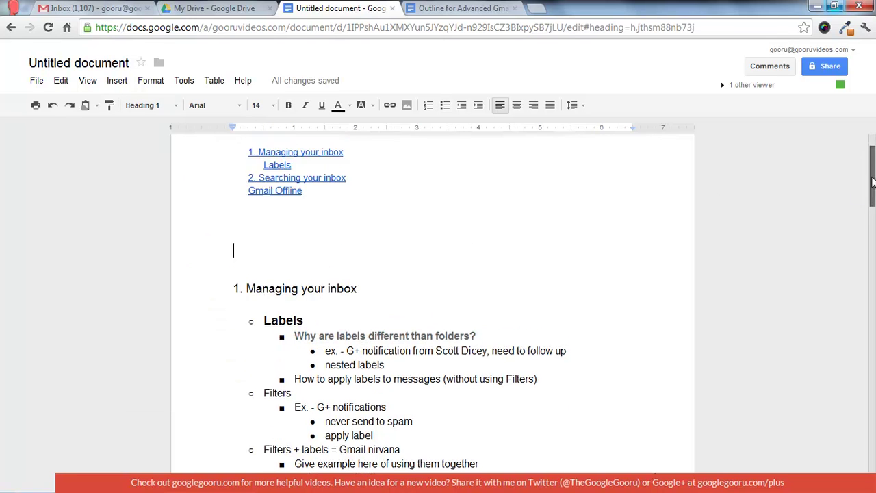
left_click(449, 241)
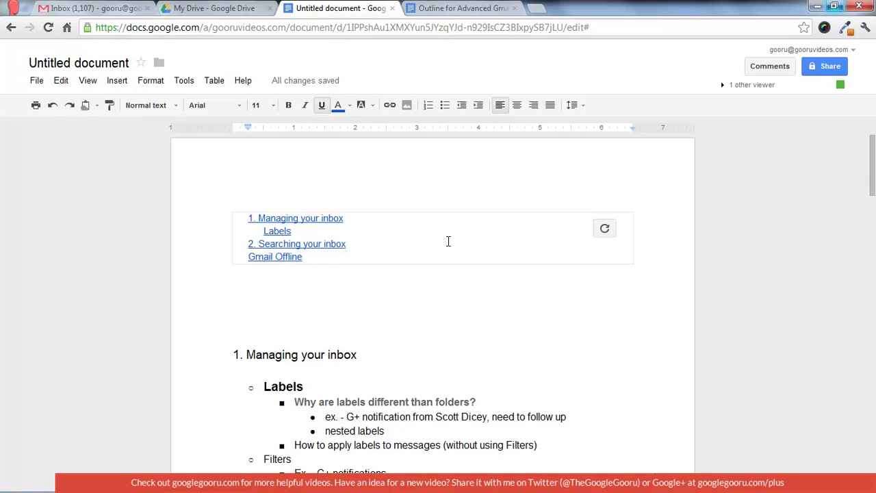
left_click(605, 228)
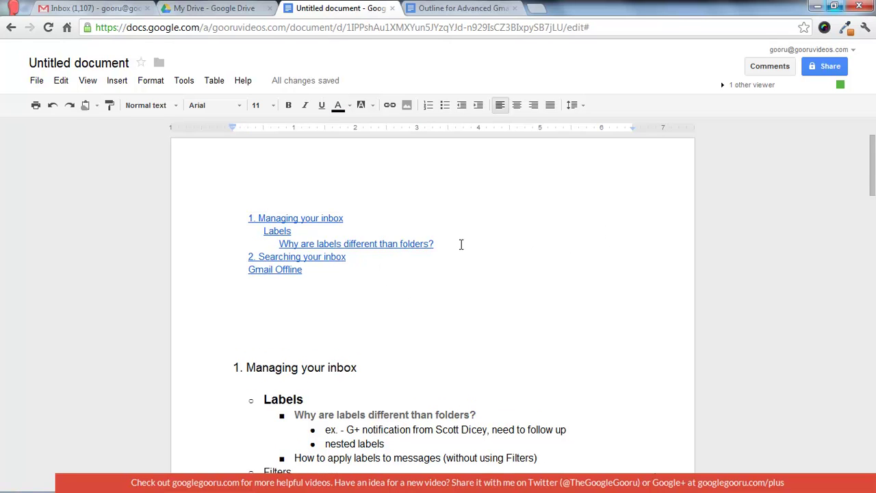
left_click(380, 322)
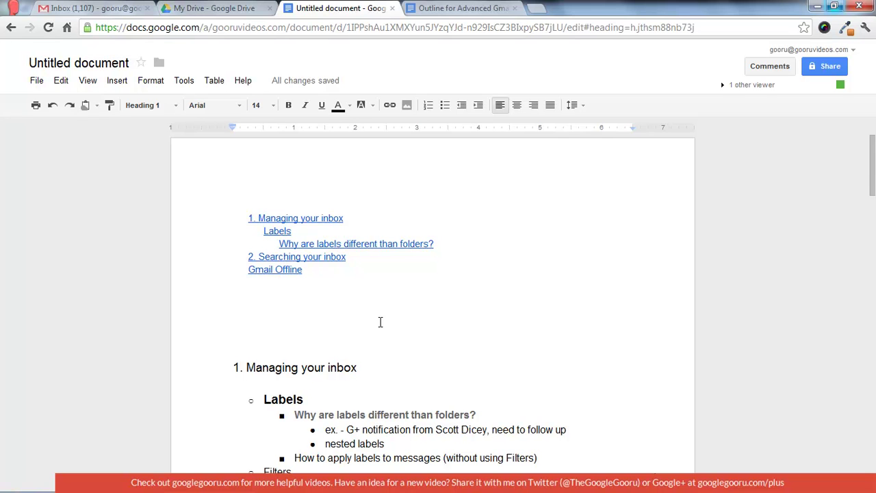
In the Outline for Advanced Gmail Session document, bookmark '1. Managing your inbox'
left_click(471, 9)
left_click(326, 219)
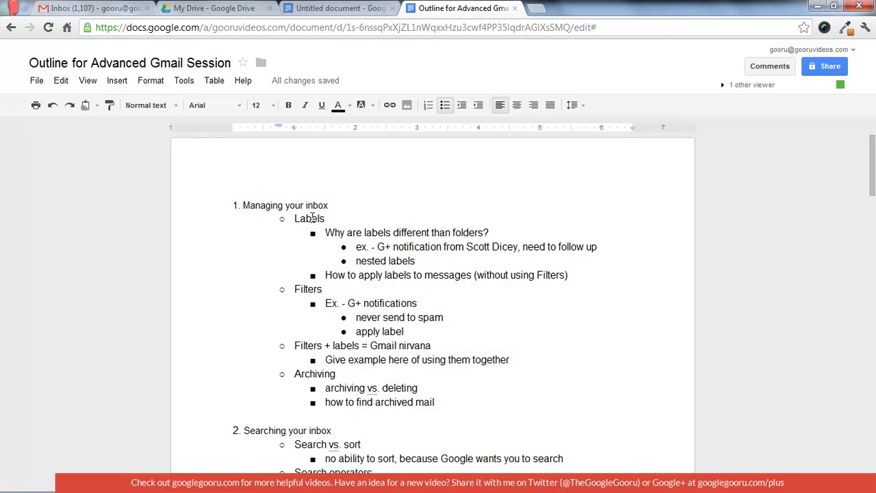
left_click(243, 205)
triple_click(266, 206)
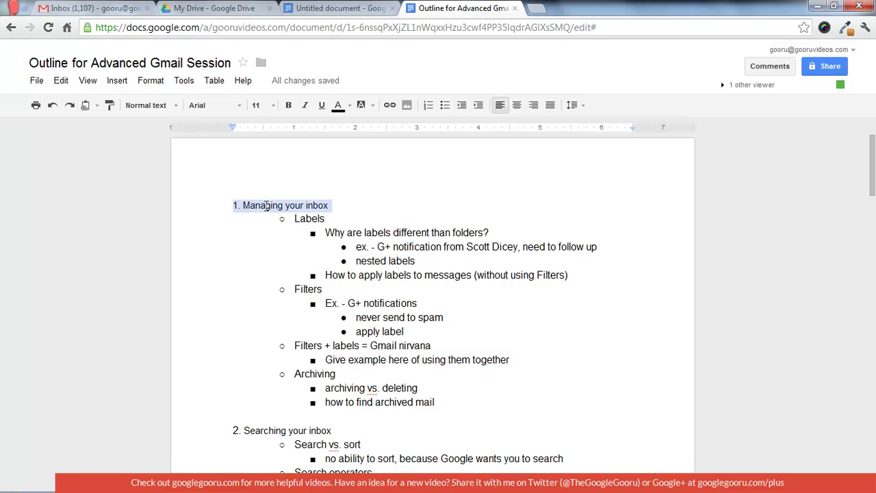
left_click(117, 81)
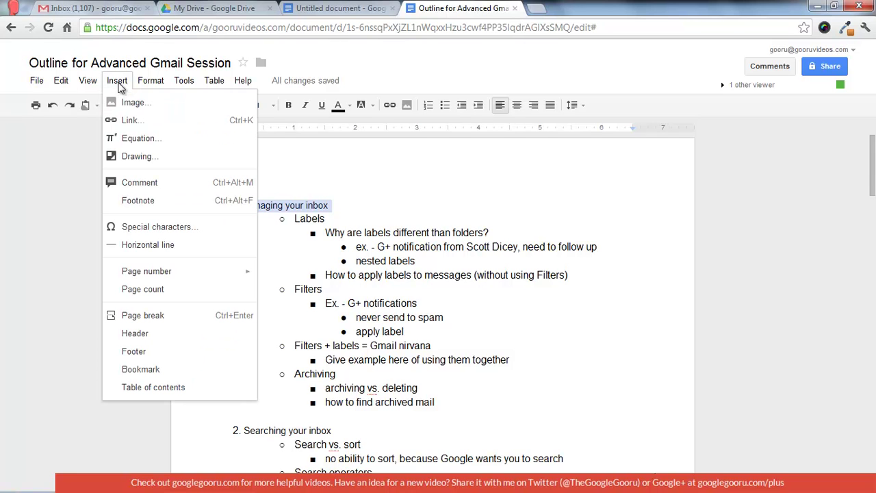
left_click(182, 370)
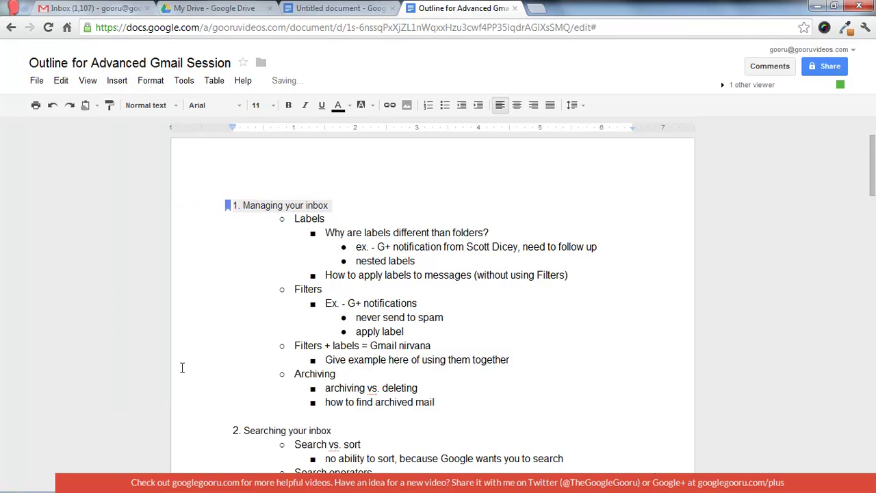
Bookmark '2. Searching your inbox' and add an empty line above the first heading
triple_click(285, 431)
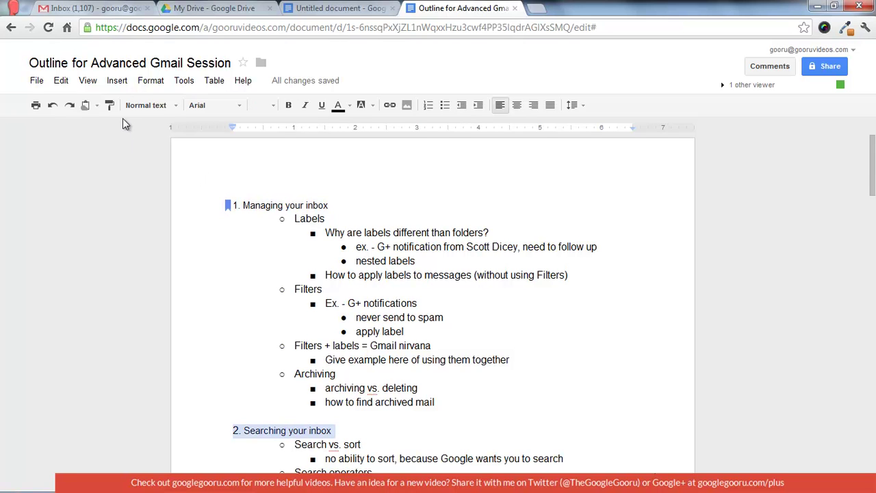
left_click(118, 83)
left_click(165, 369)
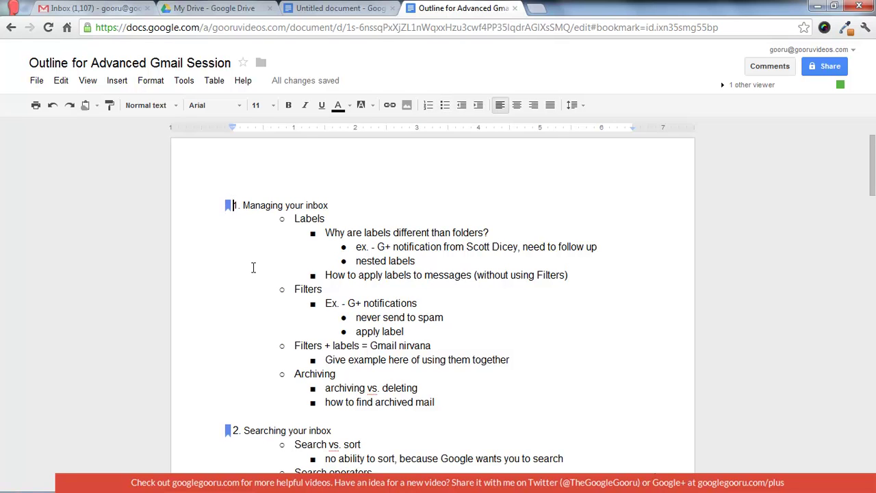
key("Return")
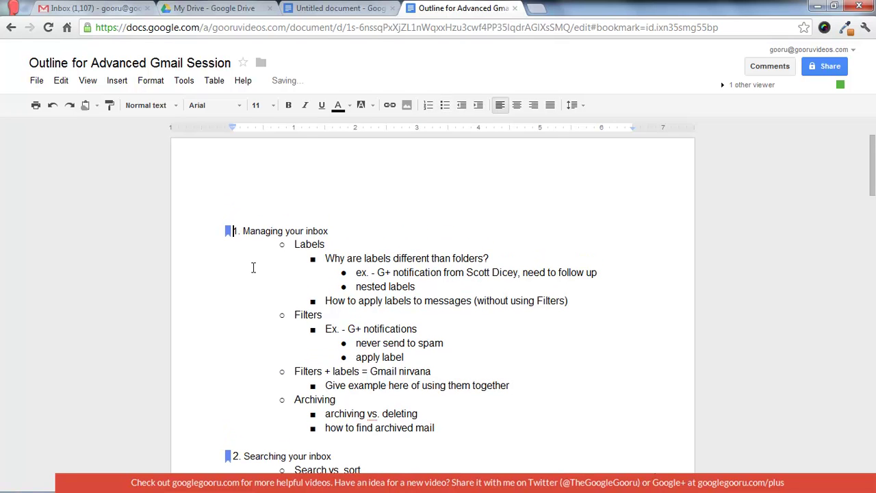
key("Up")
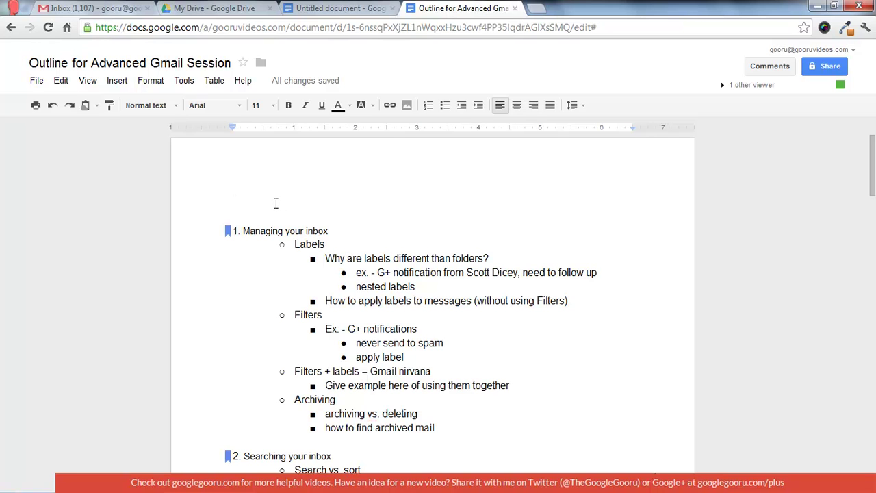
Insert a link to the '1. Managing your inbox' bookmark on the top line
left_click(117, 82)
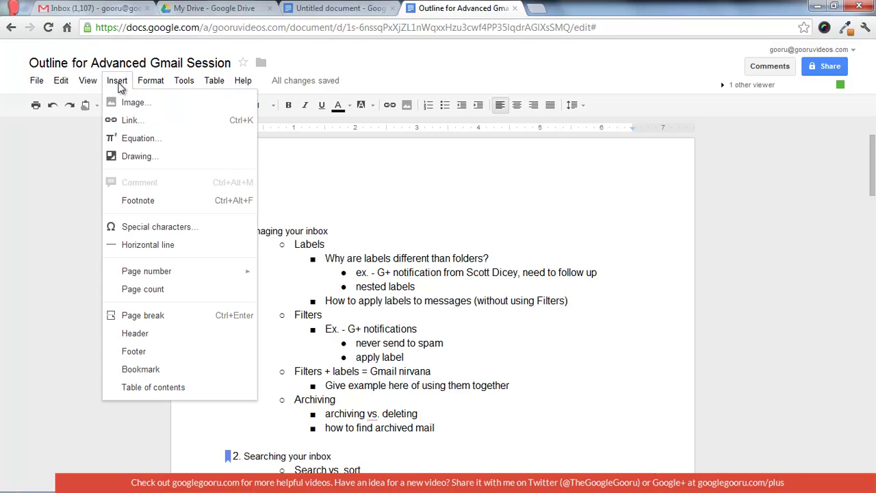
left_click(130, 122)
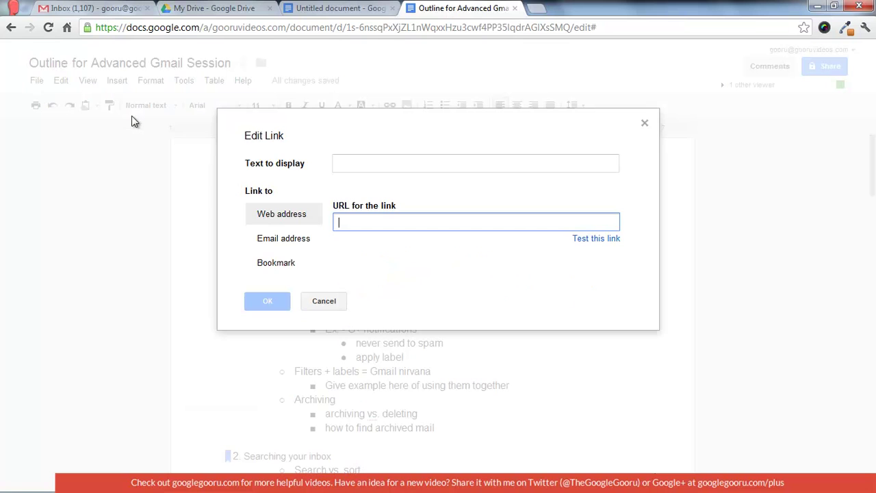
left_click(274, 262)
left_click(416, 206)
key("Return")
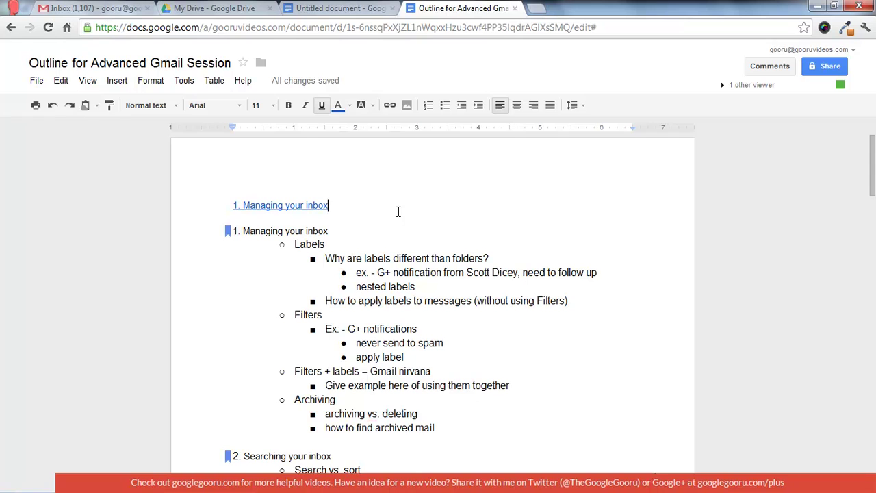
On a new line, insert a link to the '2. Searching your inbox' bookmark
key("Return")
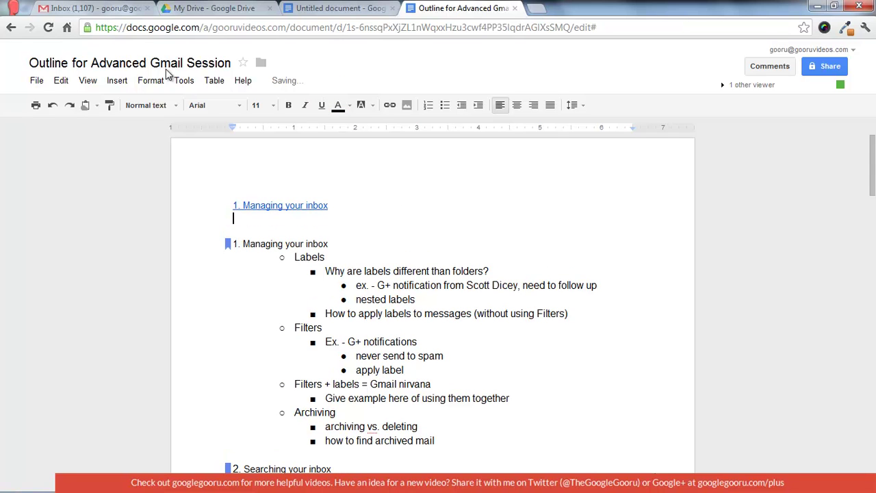
left_click(118, 81)
left_click(130, 120)
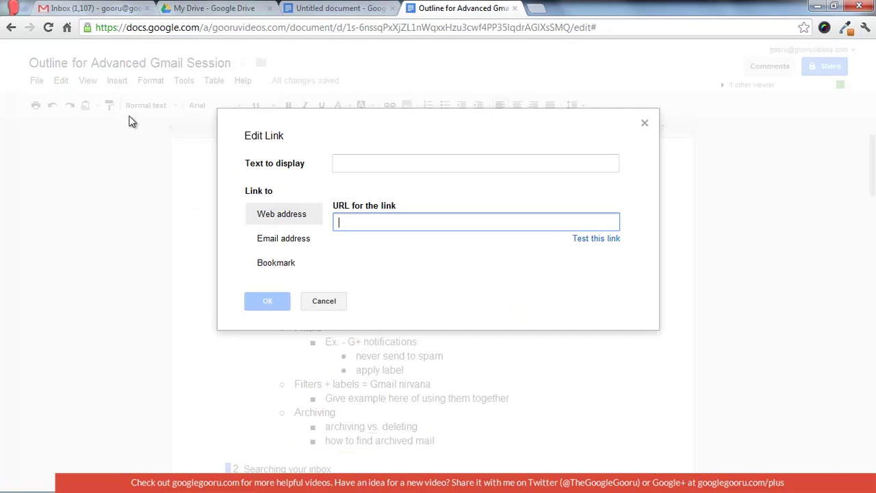
left_click(288, 263)
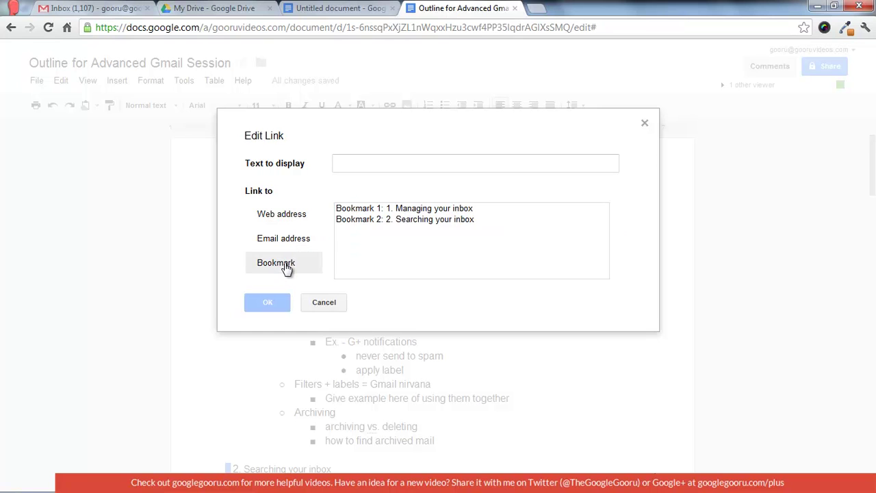
left_click(406, 219)
left_click(269, 302)
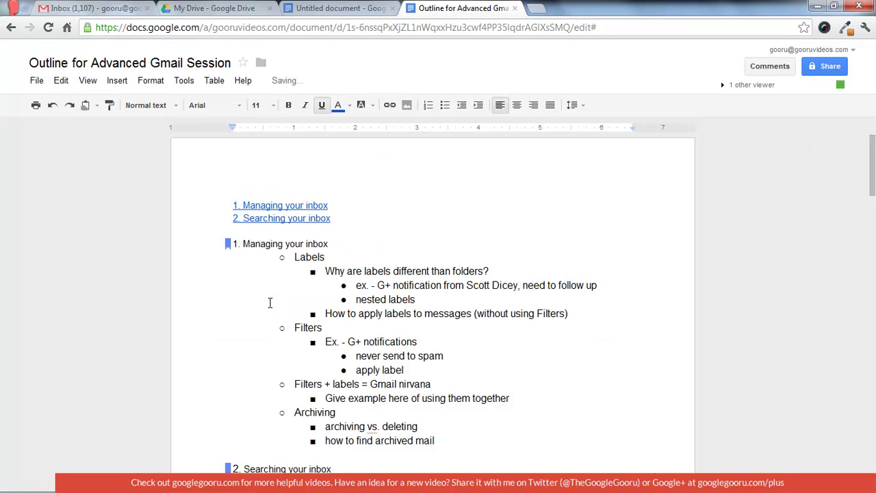
Add a bookmark to the 'Labels' subheading
double_click(315, 257)
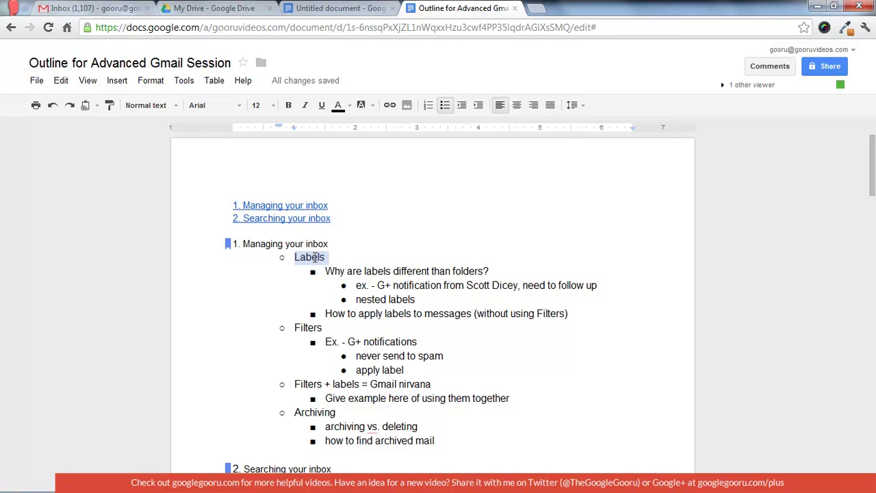
left_click(123, 81)
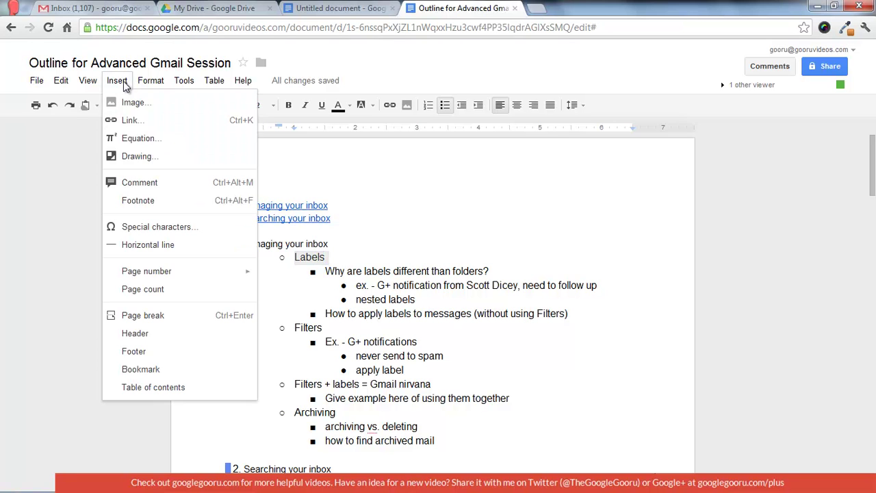
left_click(151, 373)
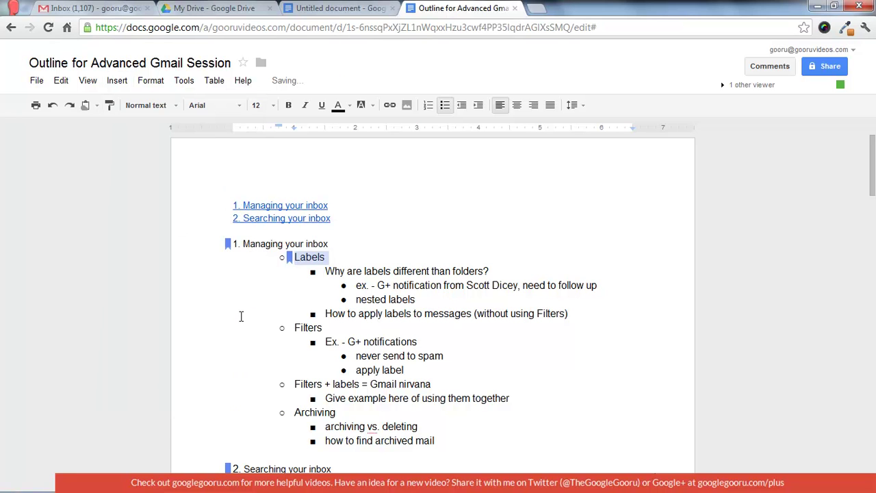
Insert a 'Labels' link to that bookmark on a new line after the first link
left_click(343, 205)
key("Return")
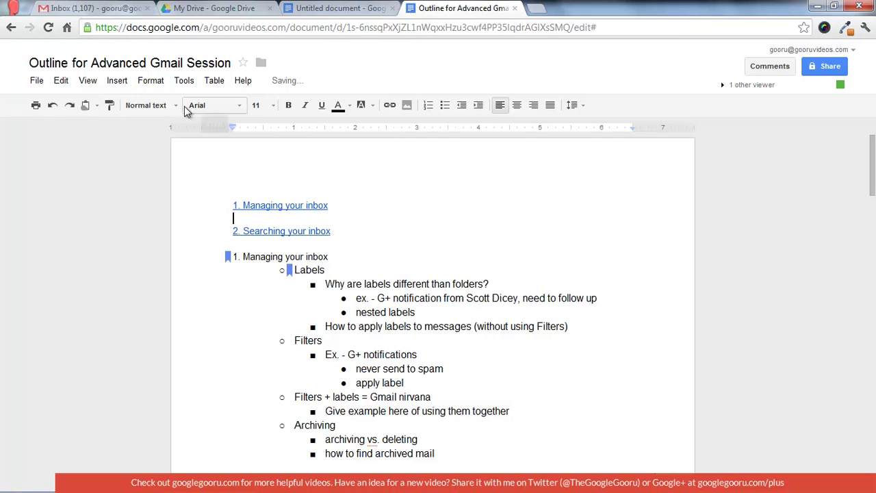
left_click(117, 80)
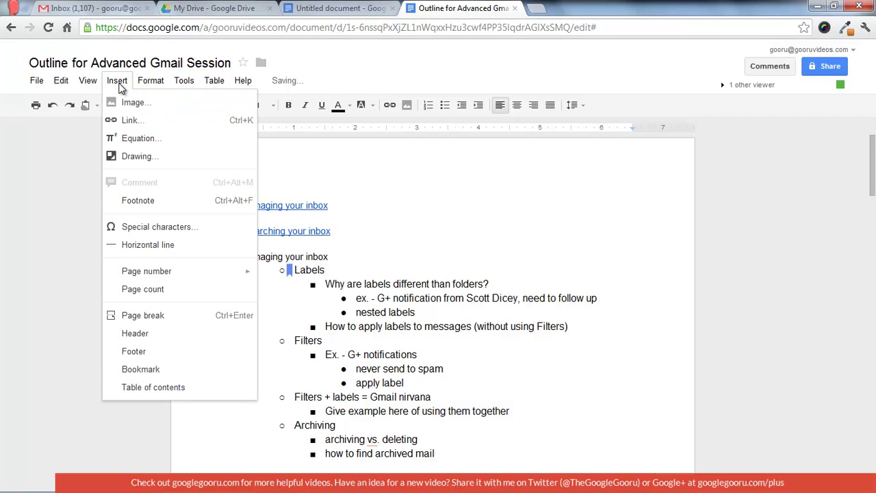
left_click(137, 121)
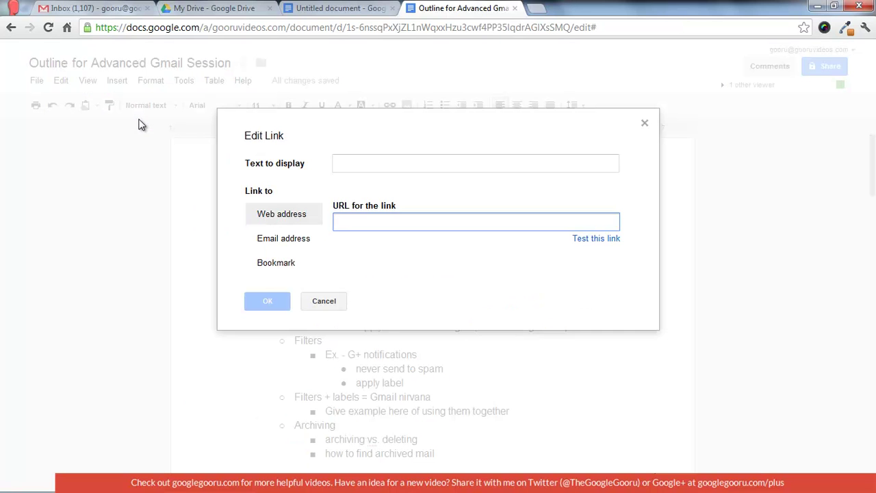
left_click(268, 268)
double_click(392, 219)
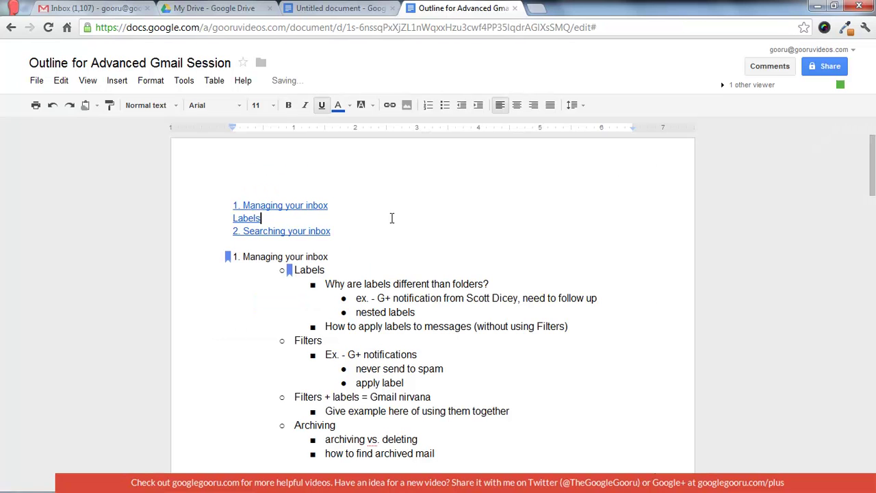
left_click(233, 218)
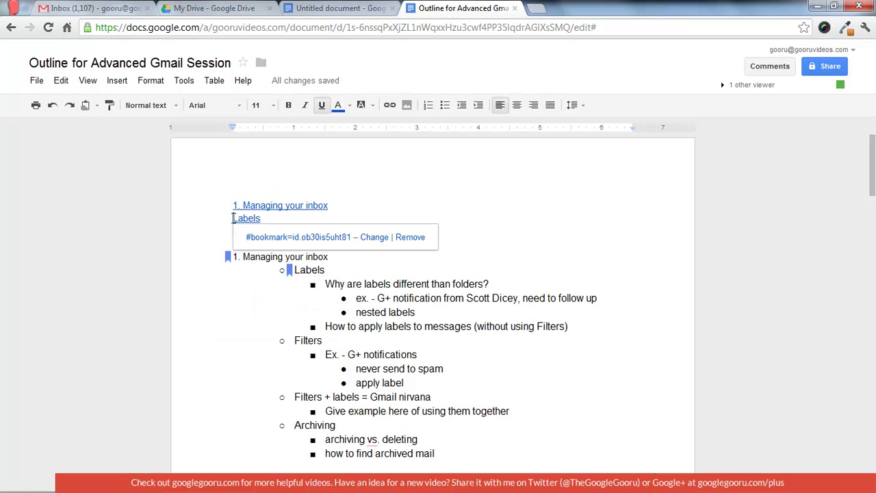
left_click(267, 287)
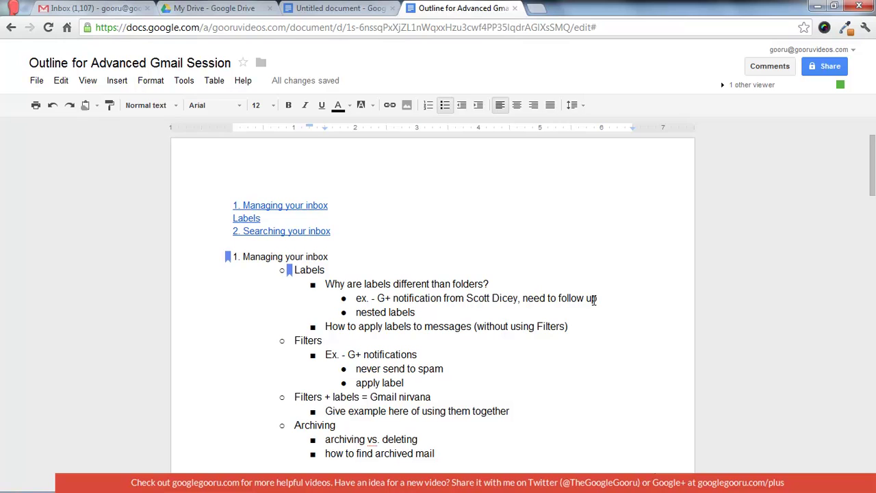